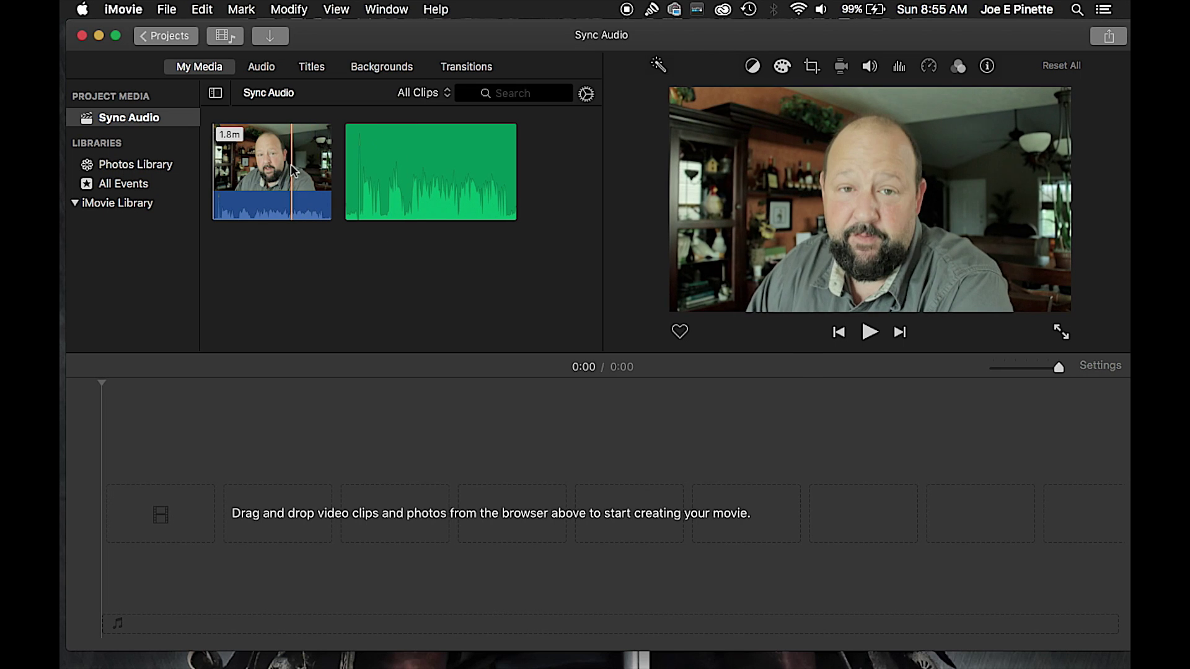
Drag the camera video clip and the recorded audio clip into the timeline, audio beneath video
mouse_move(291, 165)
left_mouse_down()
mouse_move(179, 528)
mouse_move(130, 517)
left_mouse_up()
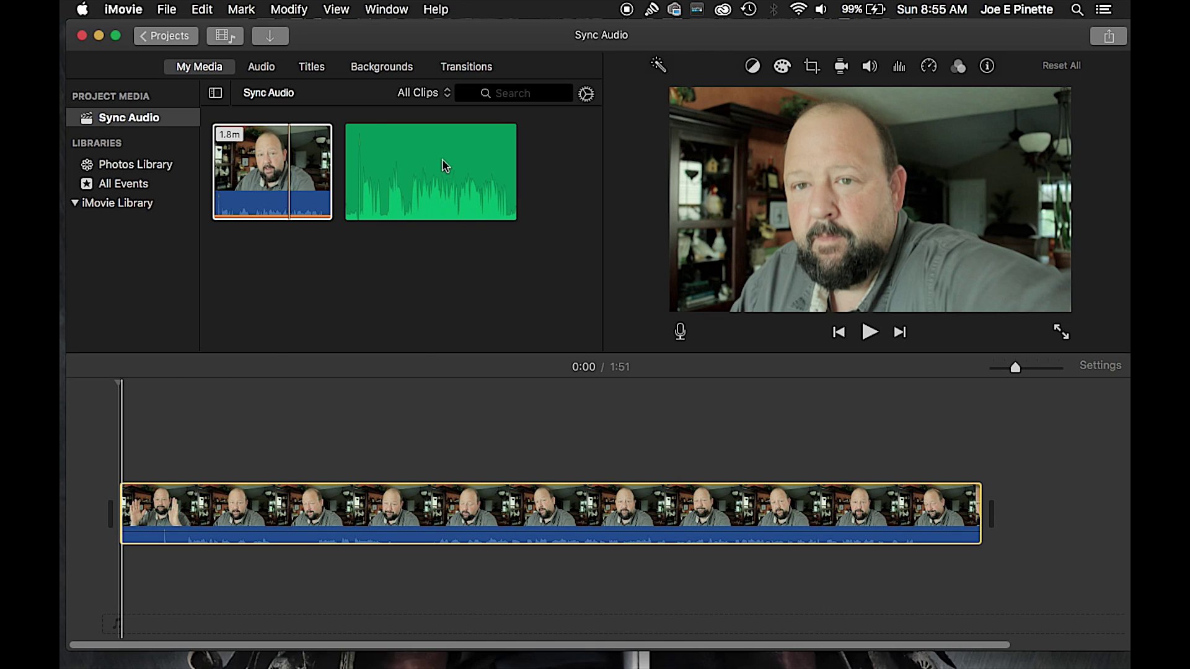
mouse_move(443, 166)
left_mouse_down()
mouse_move(324, 602)
mouse_move(108, 621)
left_mouse_up()
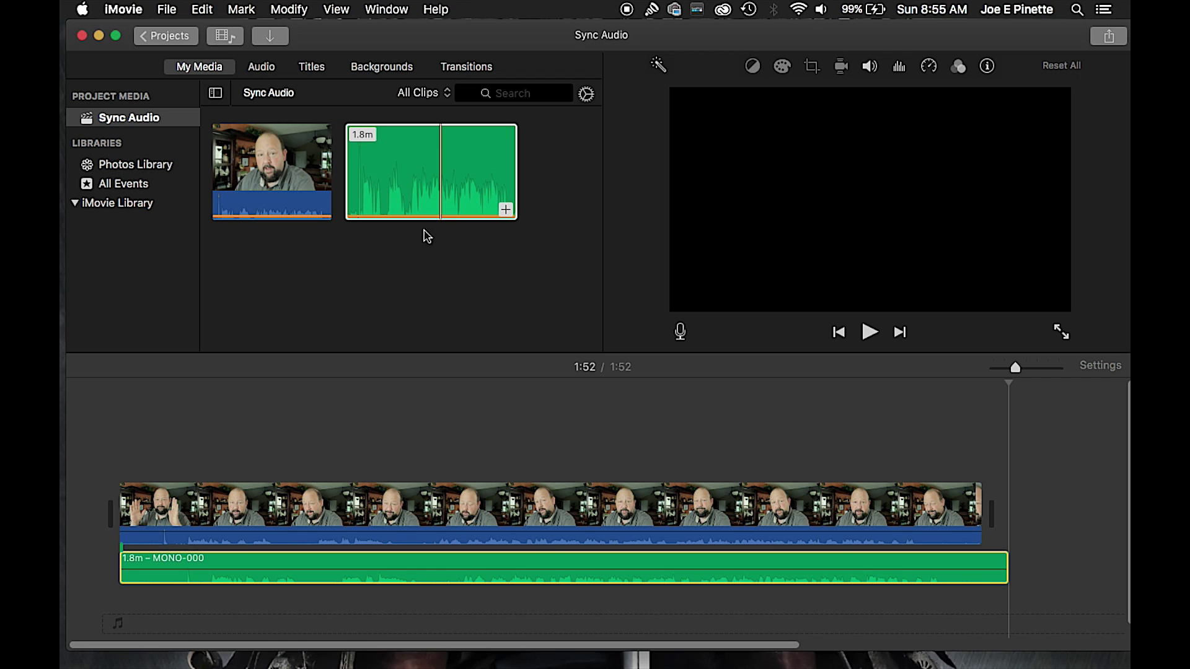
Select the green MONO-000 audio clip in the media browser
left_click(436, 193)
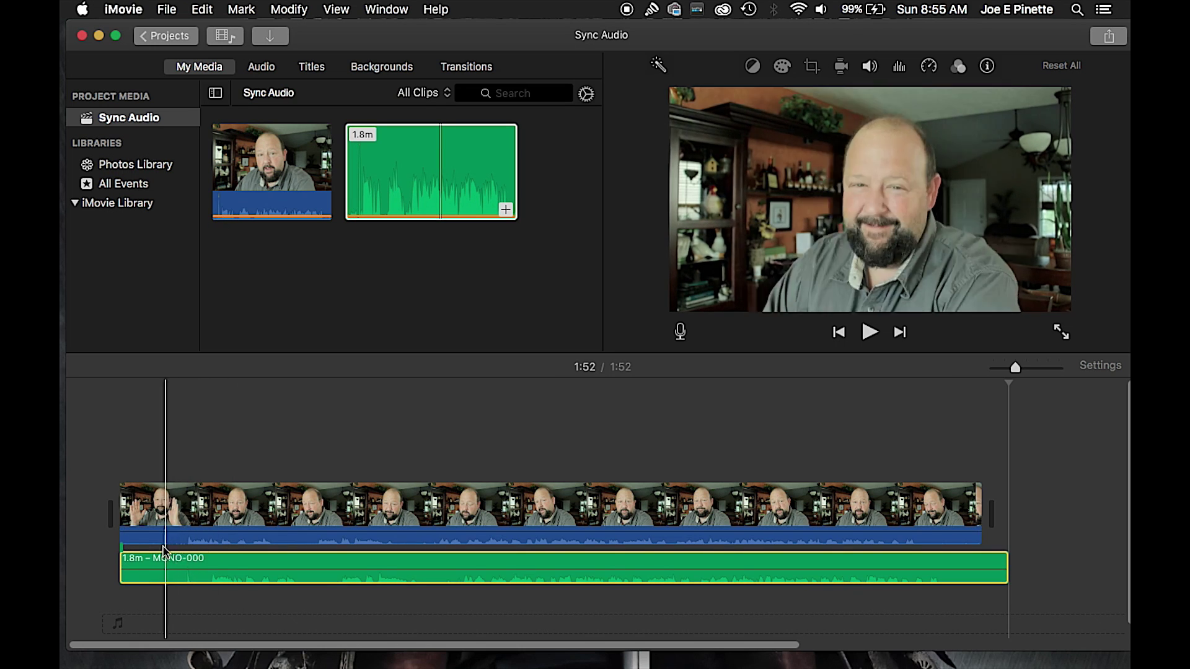
Trim the lead-in off the green audio clip's start and move it earlier, zooming in for alignment
left_click(199, 578)
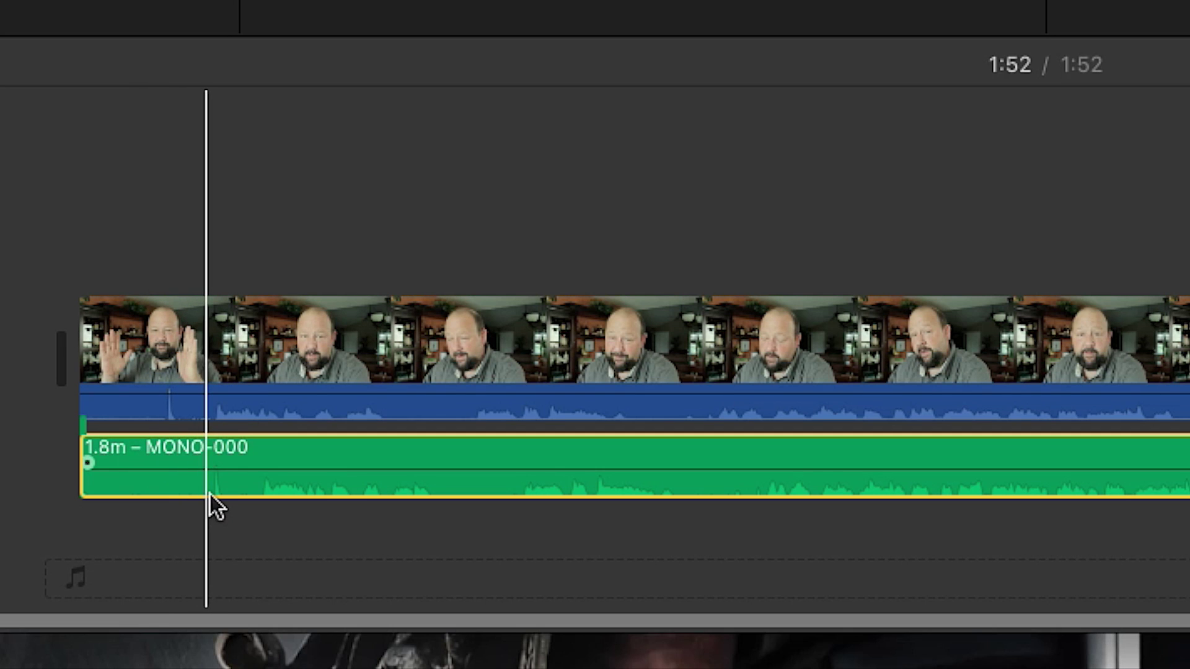
left_click_drag(82, 447, 194, 448)
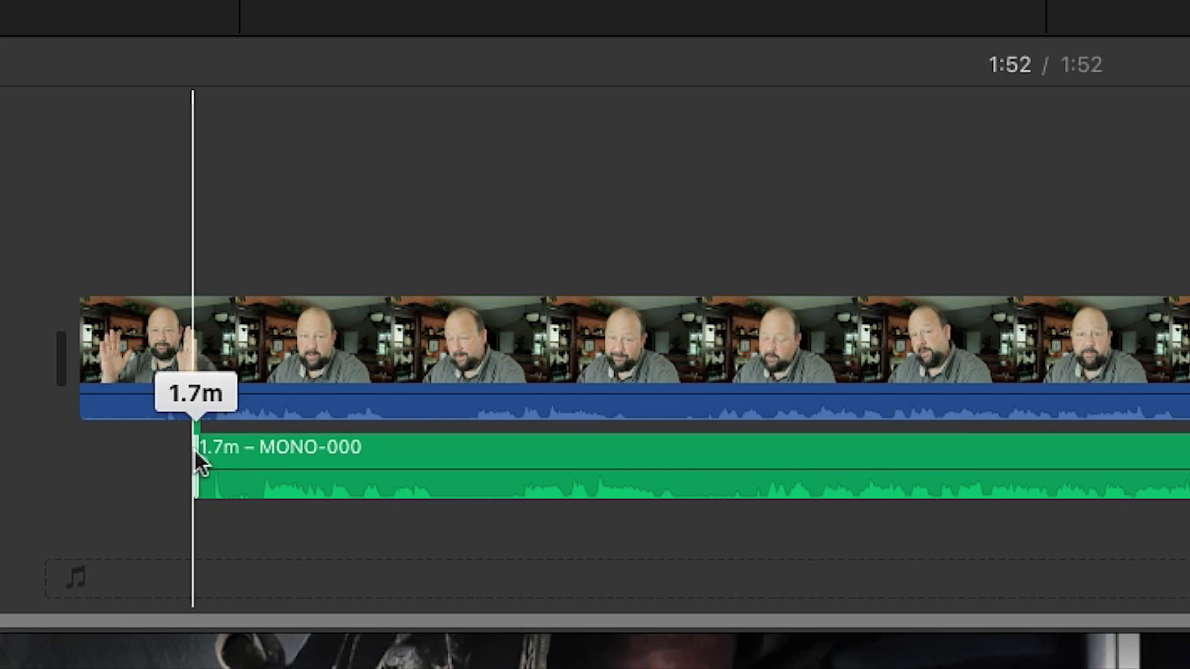
left_click_drag(351, 456, 318, 445)
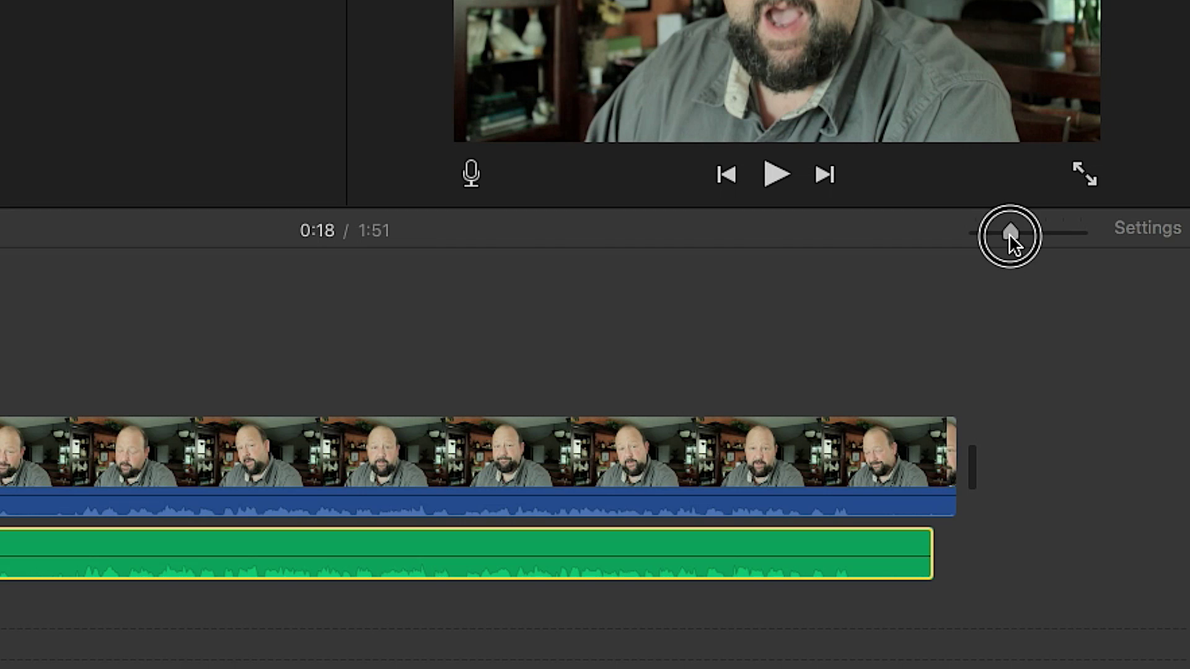
left_click_drag(1010, 236, 1053, 246)
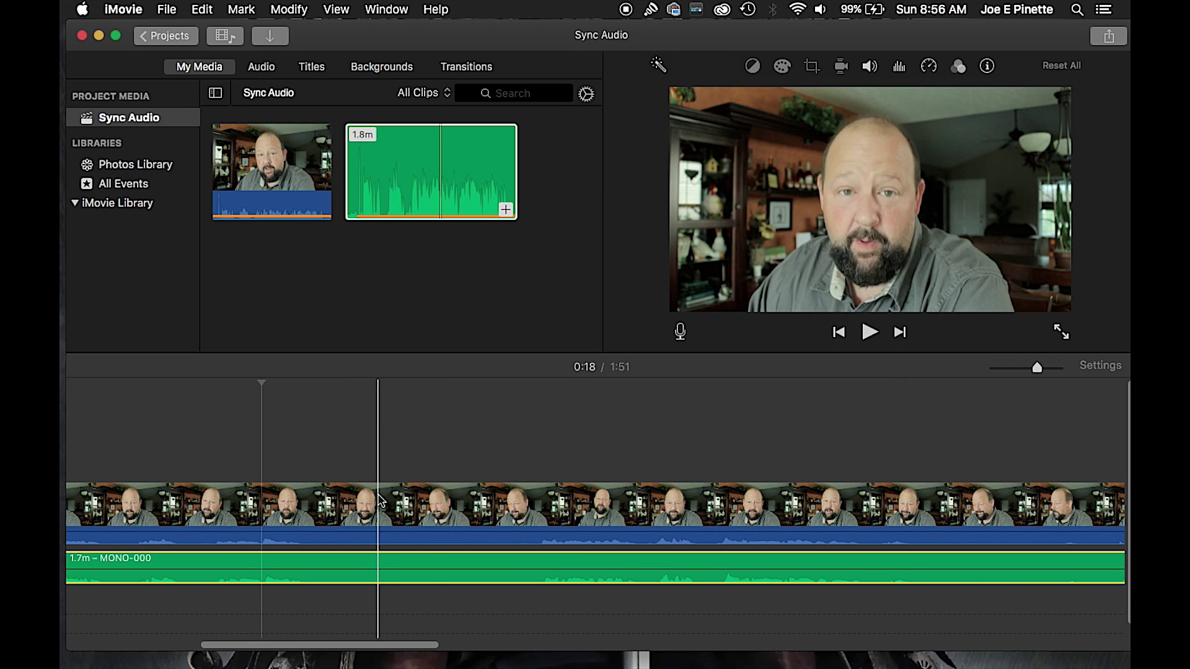
scroll(147, 476, "left", 10)
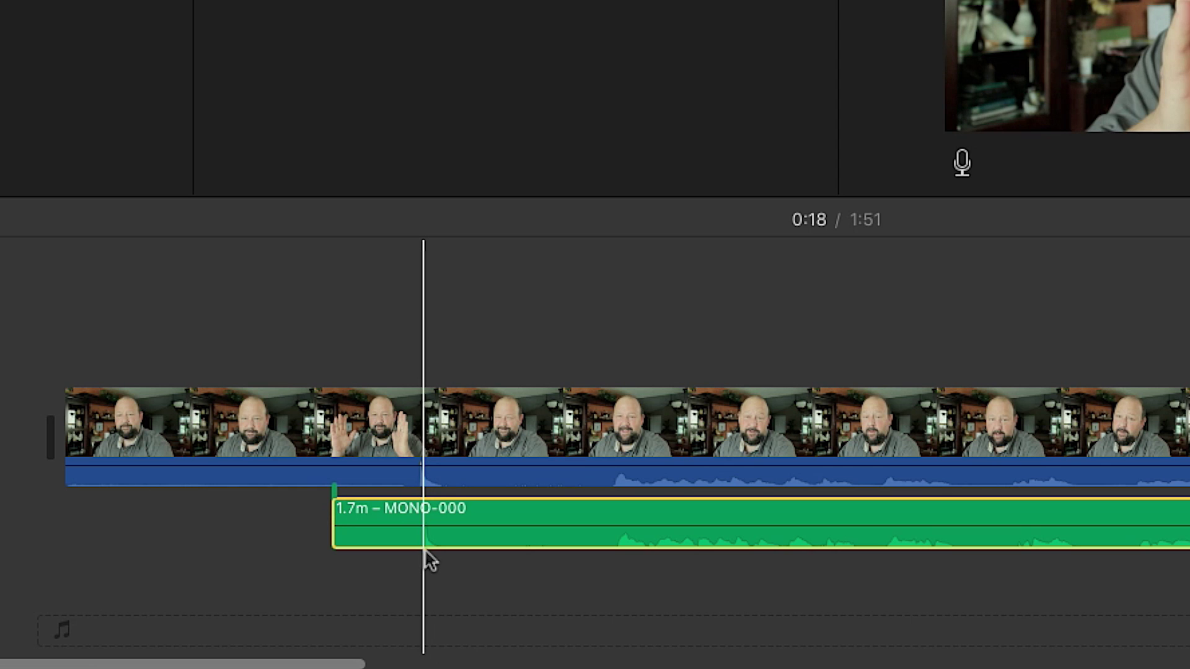
Nudge the audio clip until the clap spikes align, then play from just before the clap
left_click_drag(489, 506, 487, 504)
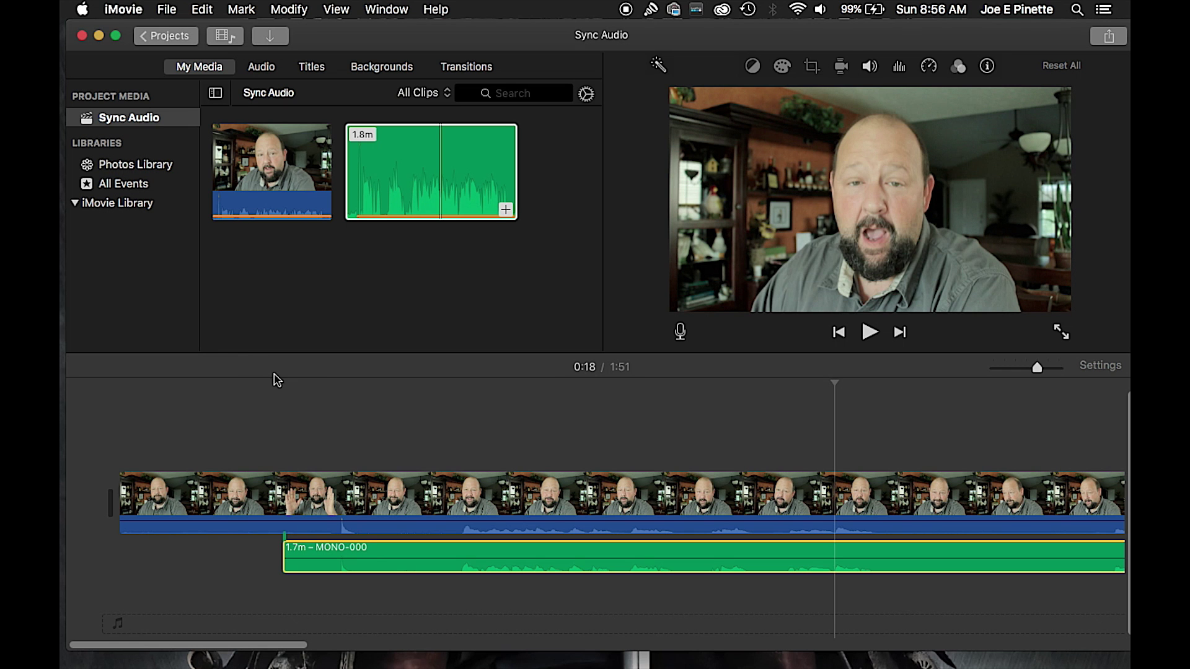
left_click(274, 389)
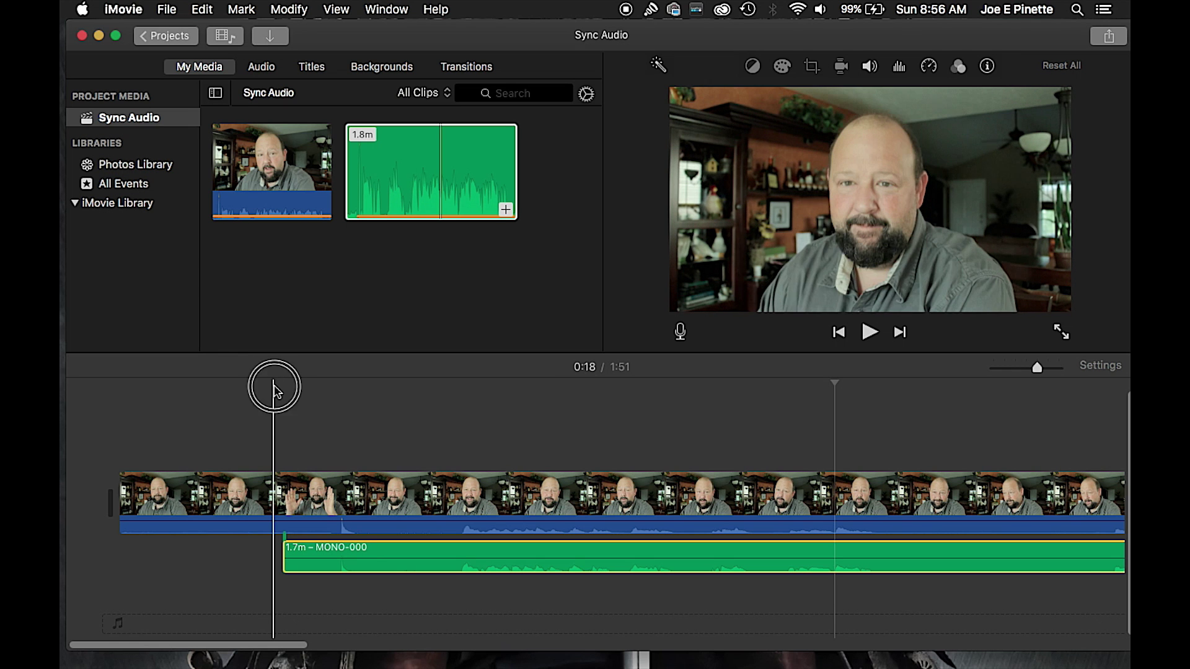
key("space")
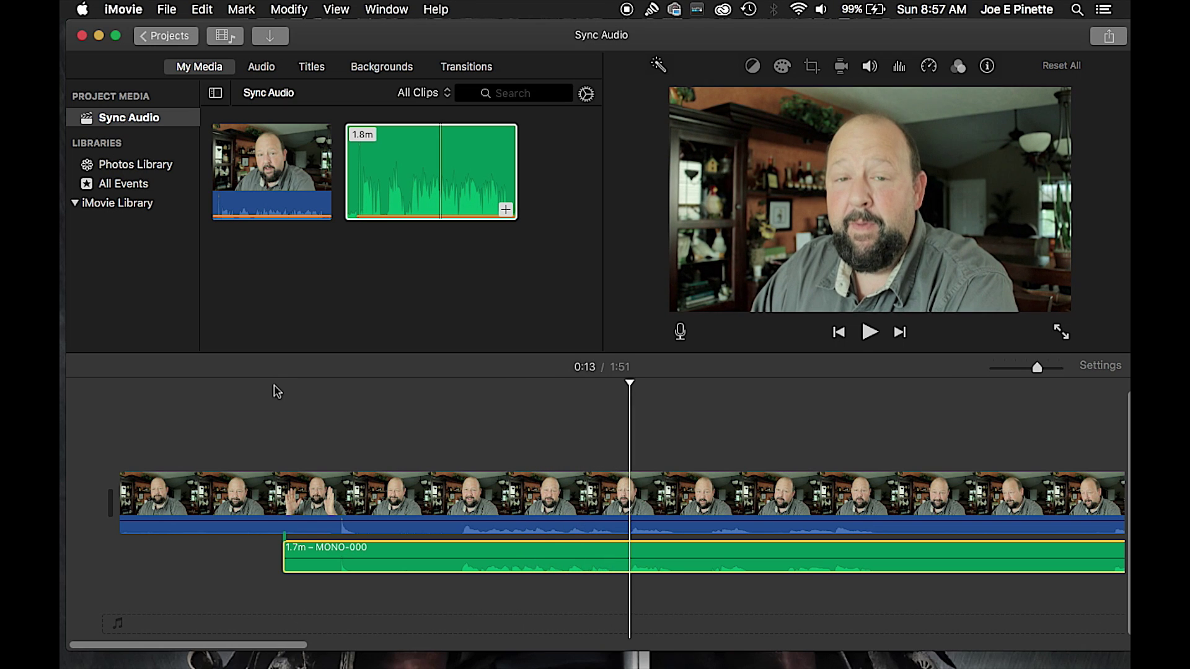
Pull the video clip's volume line to 0% and play the clap section to hear only the recorder audio
left_click(386, 523)
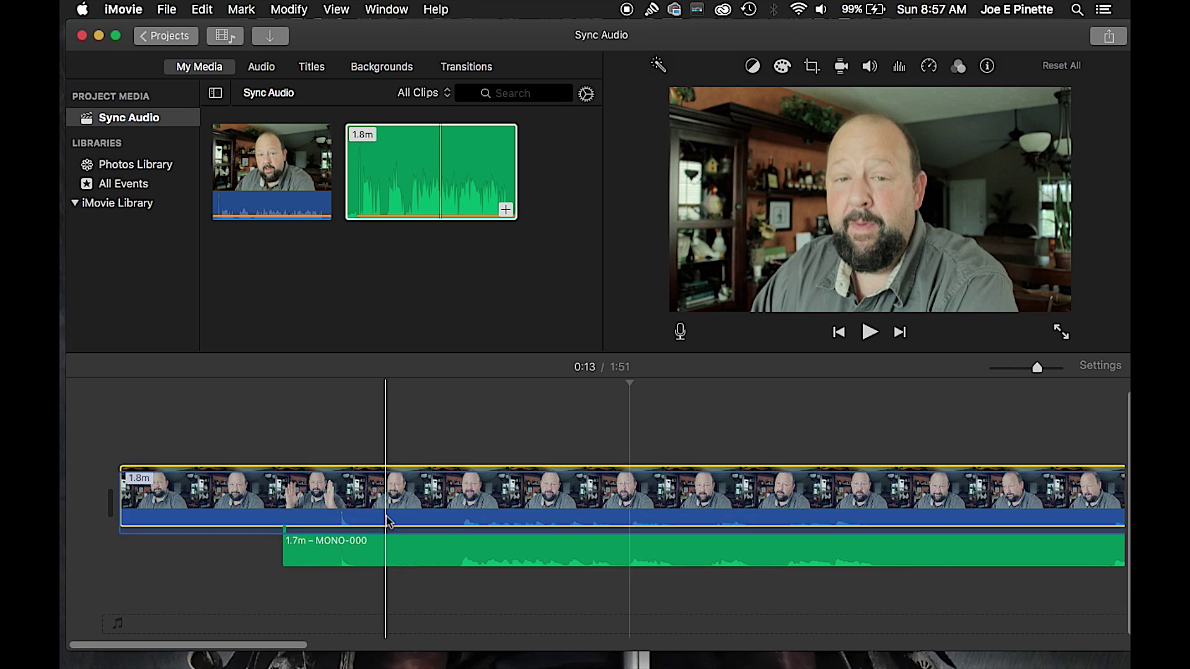
left_click_drag(367, 519, 365, 544)
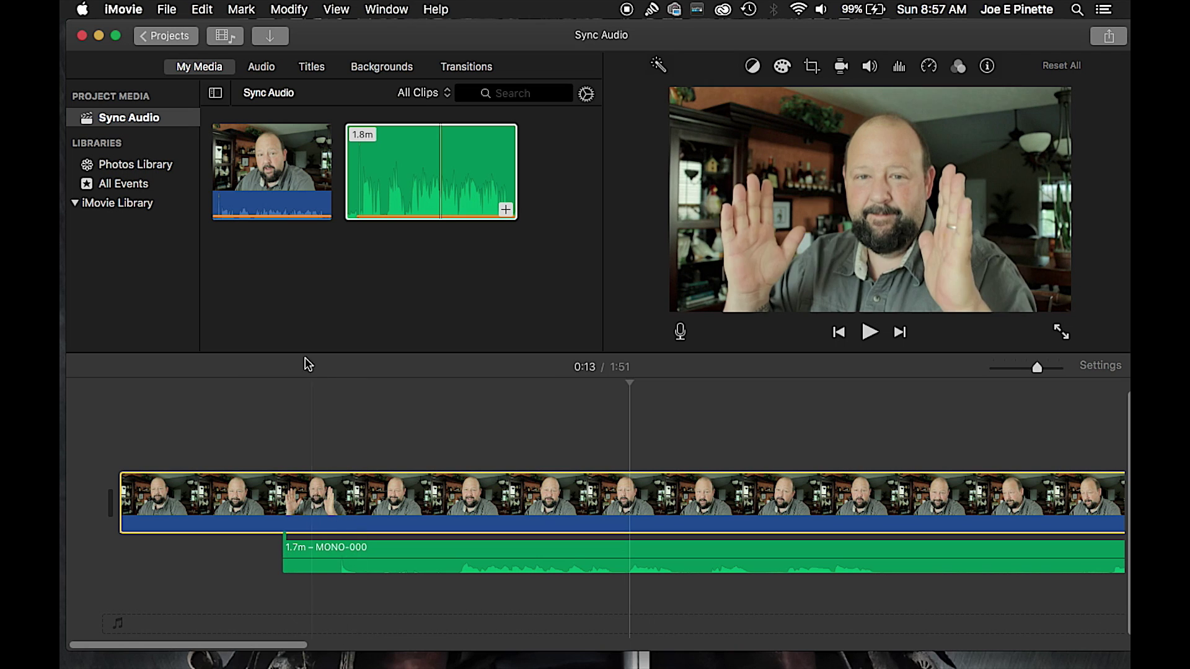
left_click(286, 377)
key("space")
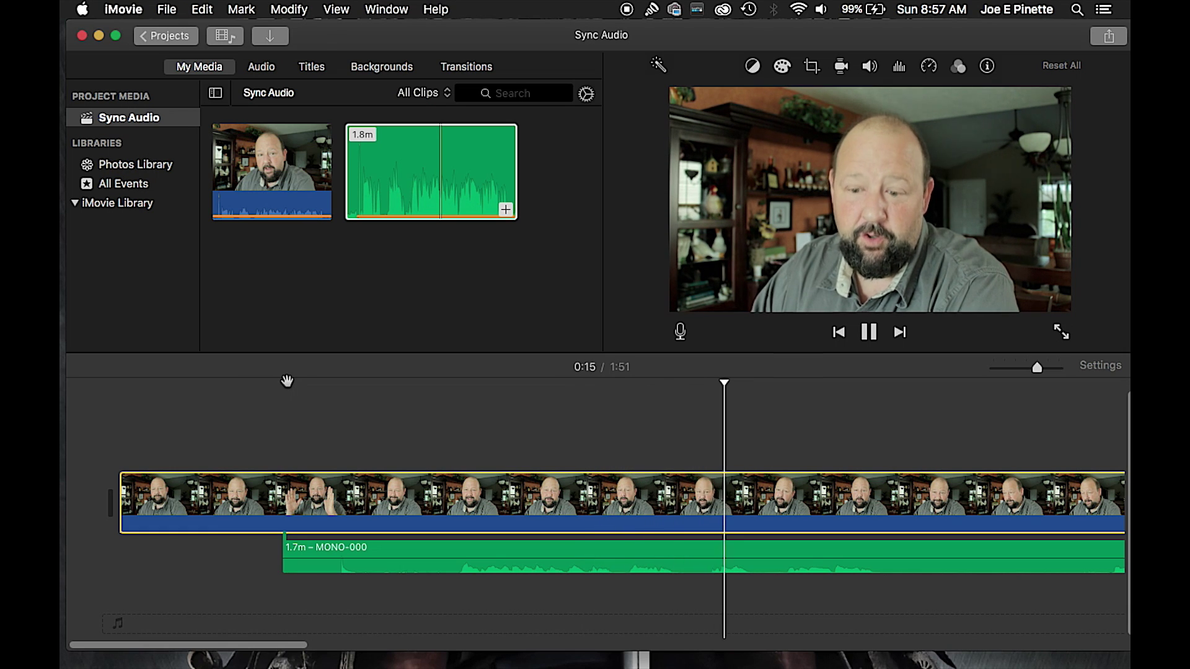
key("space")
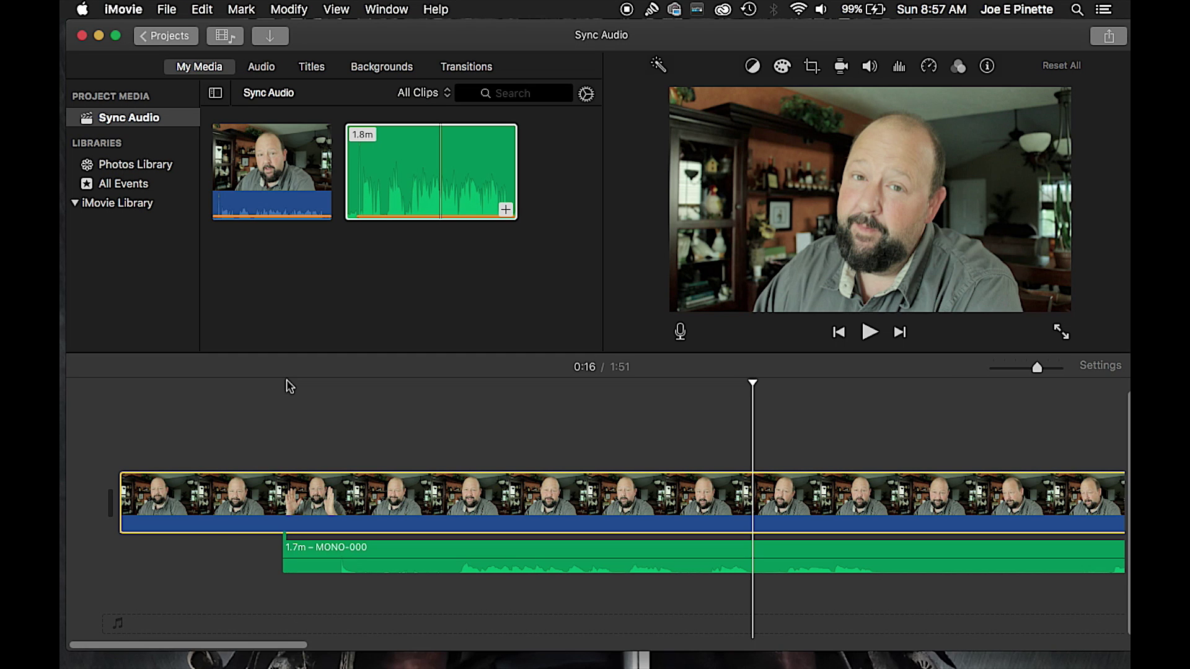
Silence the recorder clip, raise the camera audio to about 30%, and play the clap section to compare
left_click(427, 558)
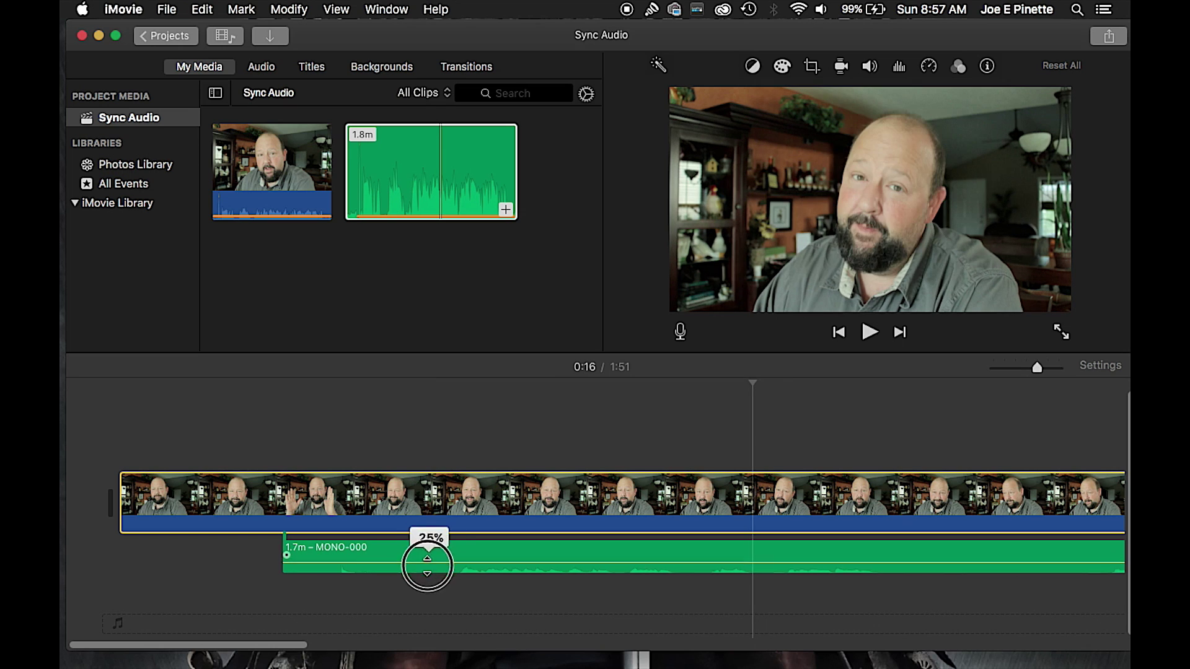
left_click(320, 527)
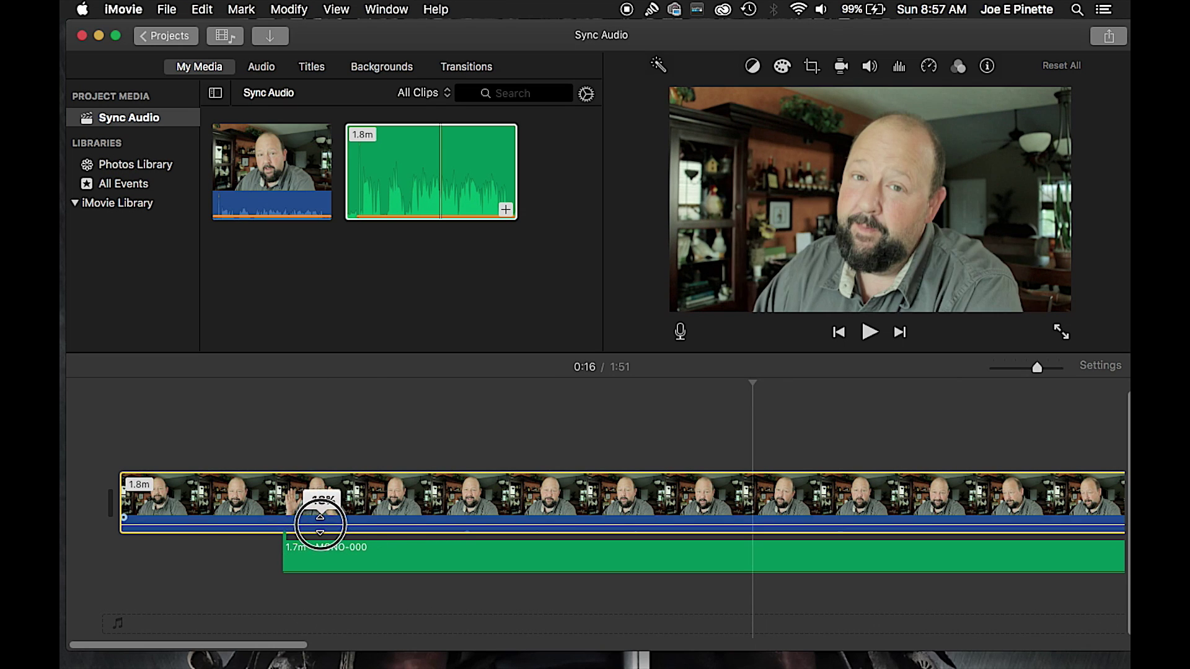
left_click_drag(321, 527, 320, 524)
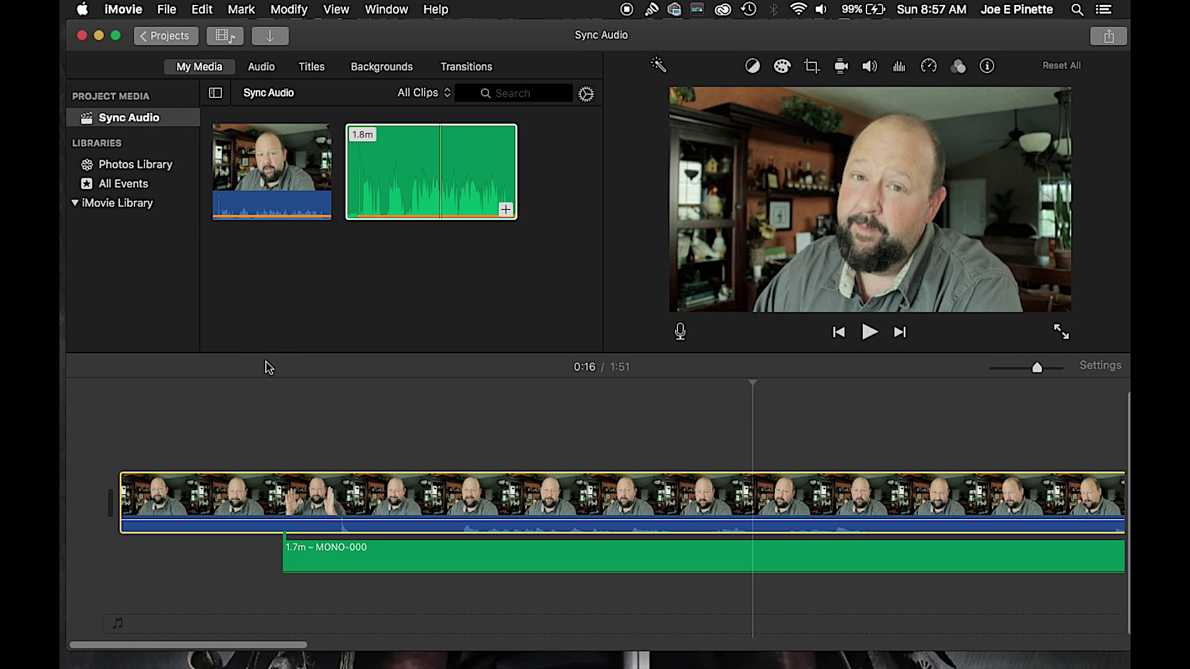
left_click(266, 385)
key("space")
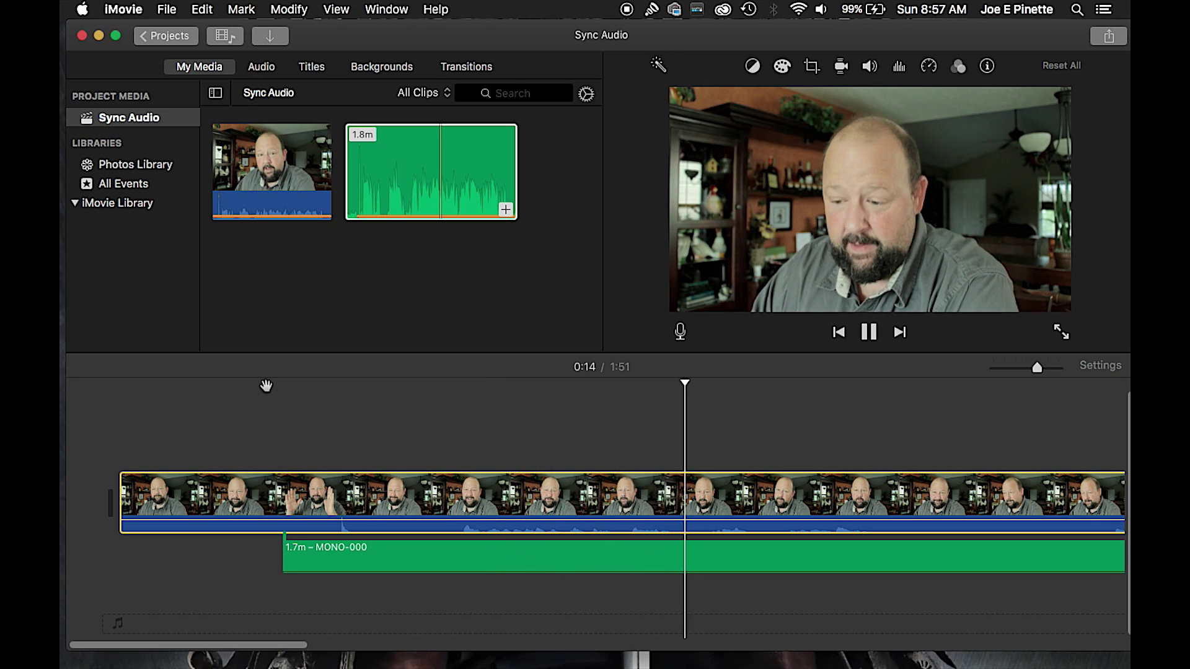
key("space")
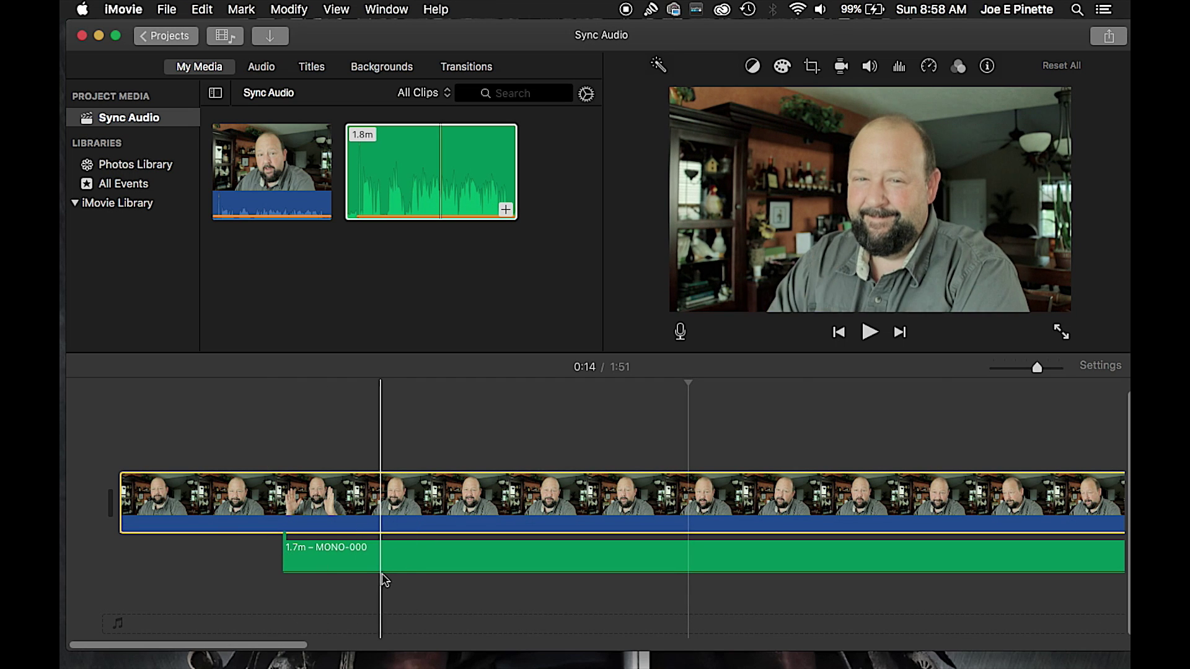
Raise the green audio clip's volume line again and play from the clap to check the sound
left_click_drag(383, 572, 388, 561)
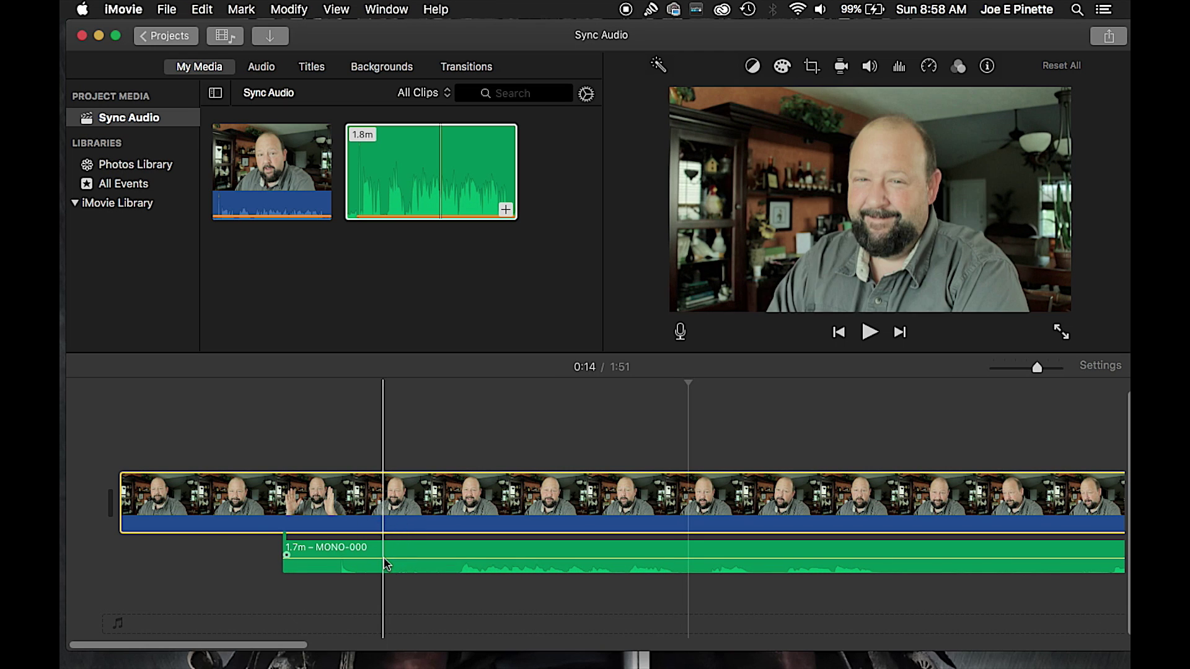
left_click(274, 381)
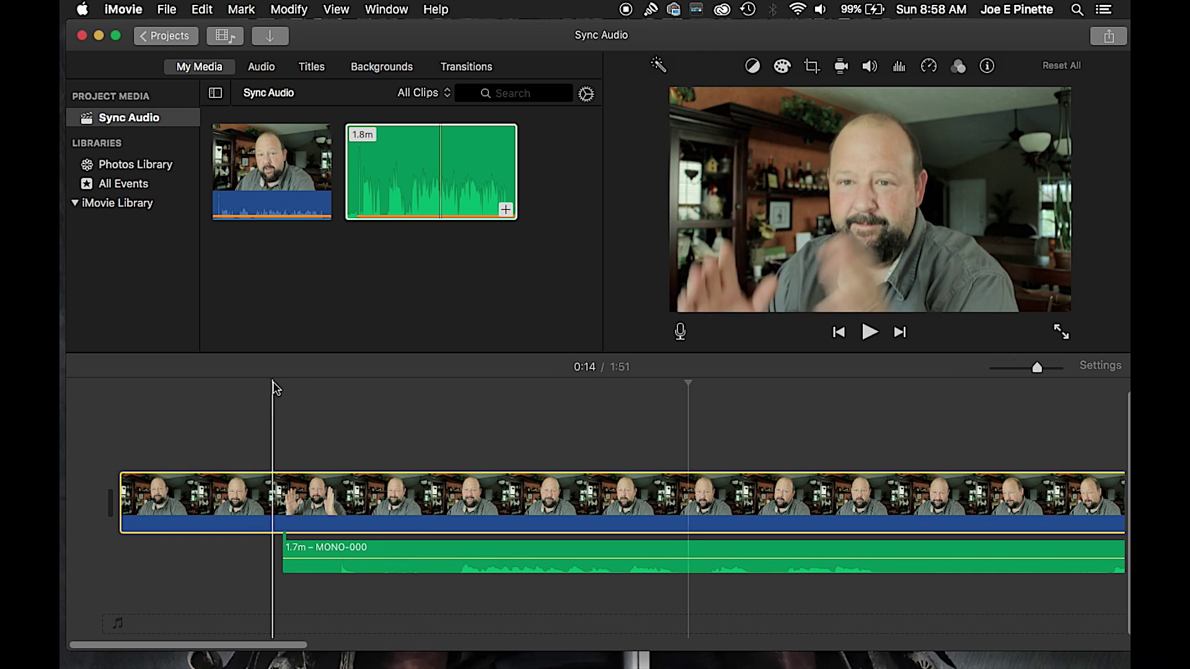
key("space")
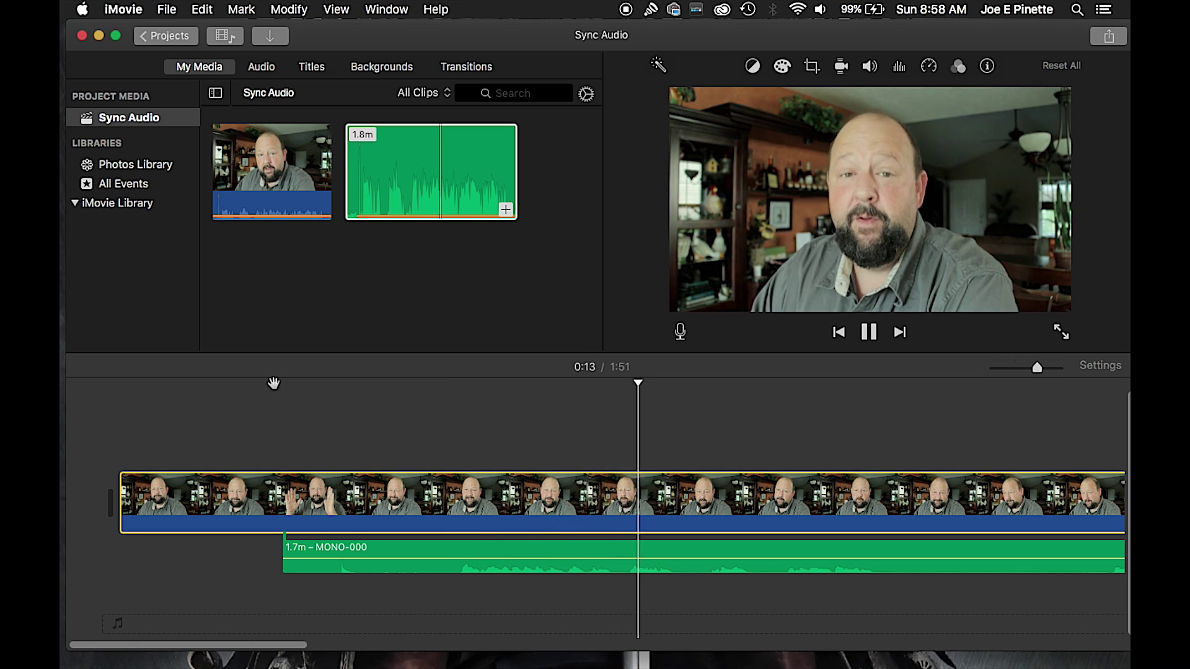
key("space")
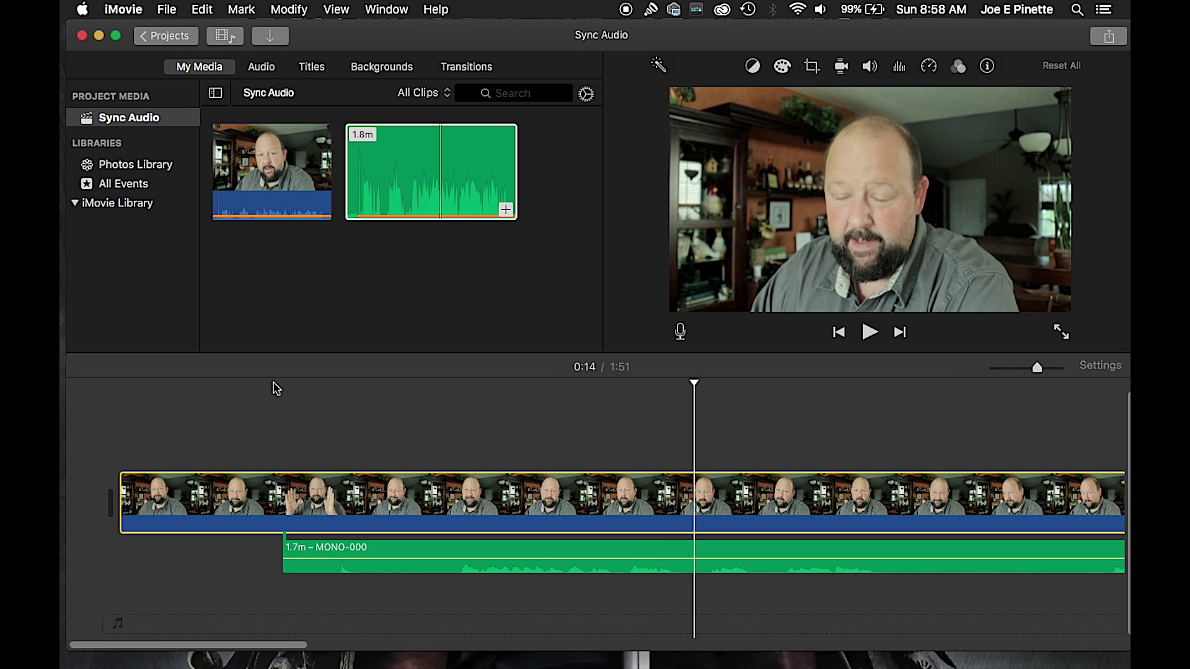